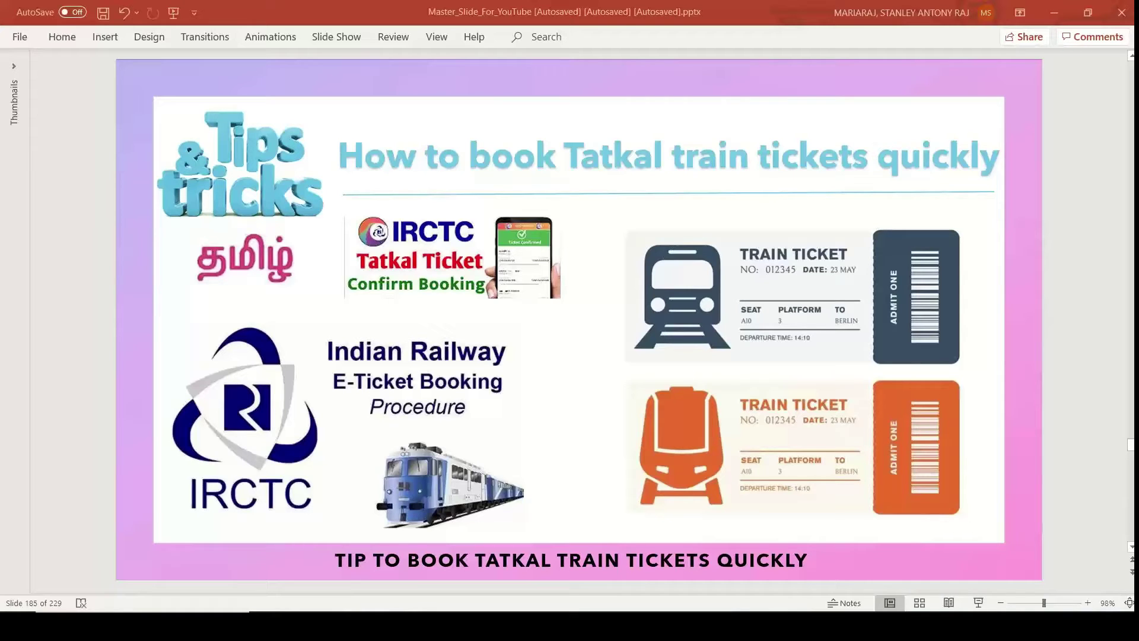
# Step: Switch from the PowerPoint Tatkal tips slide to the Chrome window showing the IRCTC Autofill popup
pyautogui.hotkey('alt', 'Tab')
pyautogui.press('Escape')
pyautogui.hotkey('alt', 'Tab')
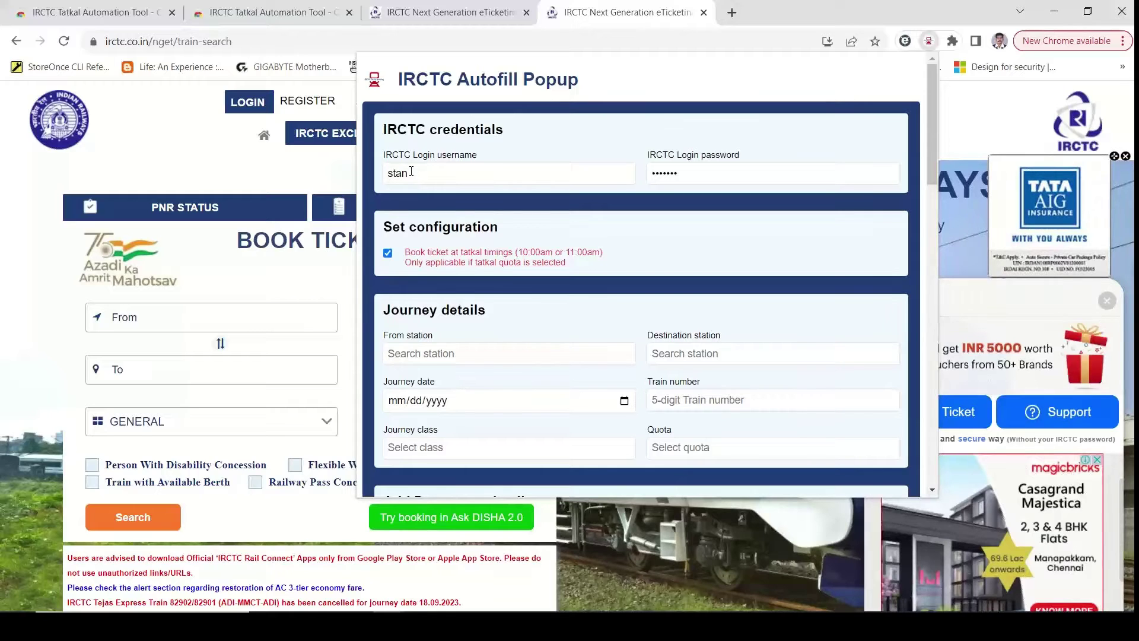
# Step: Scroll the Autofill popup down to the Quota field and list GENERAL, TATKAL and PREMIUM TATKAL
pyautogui.moveTo(928, 139); pyautogui.dragTo(927, 187)
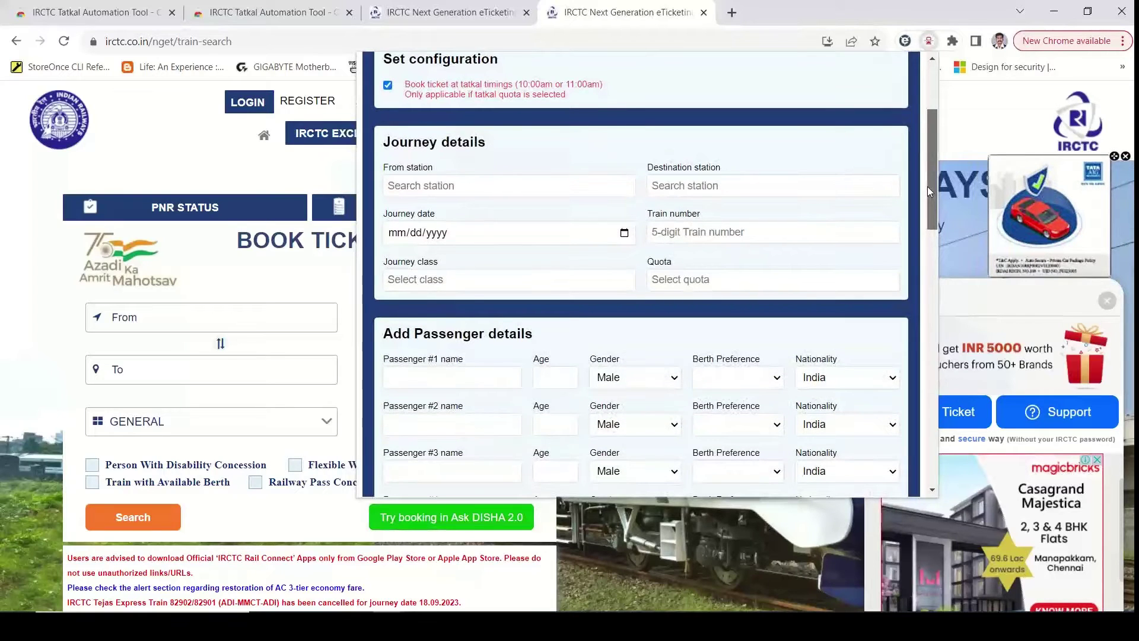
pyautogui.moveTo(927, 186); pyautogui.dragTo(926, 198)
pyautogui.click(735, 238)
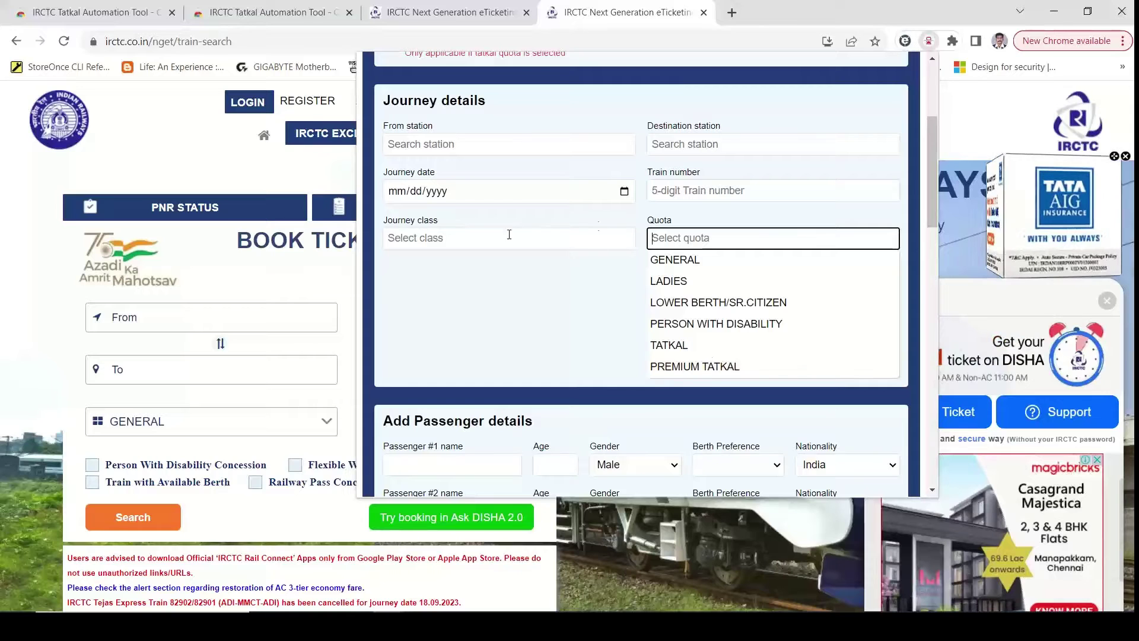
pyautogui.moveTo(930, 195); pyautogui.dragTo(930, 247)
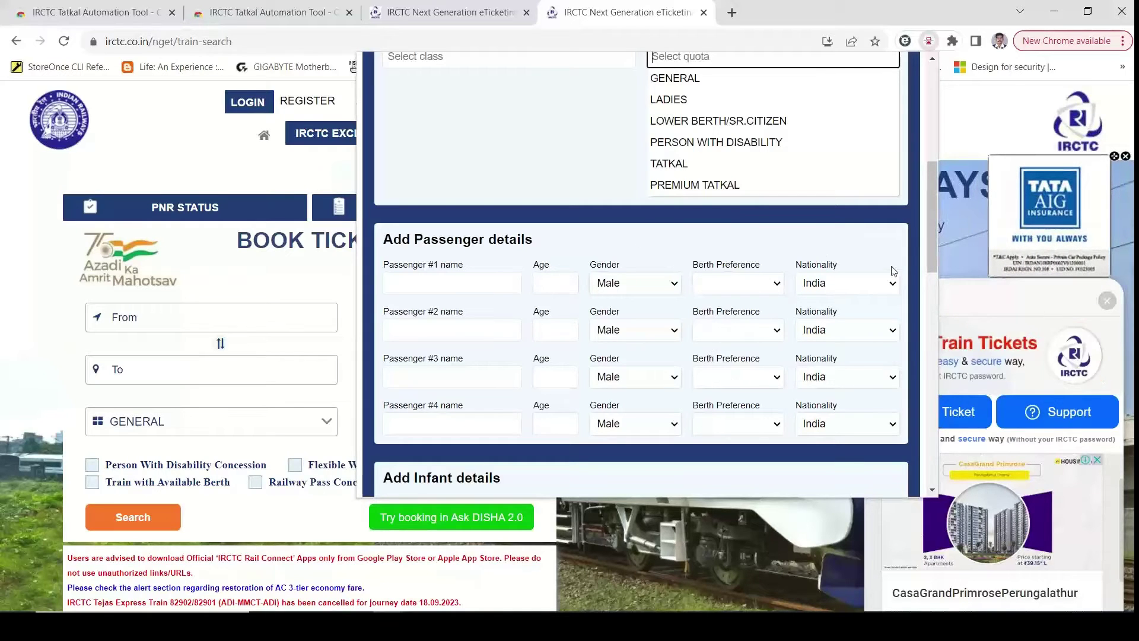
# Step: Enter the contact e-mail in Contact details, then scroll down to the SAVE DATA/CONNECT buttons
pyautogui.moveTo(931, 232); pyautogui.dragTo(909, 396)
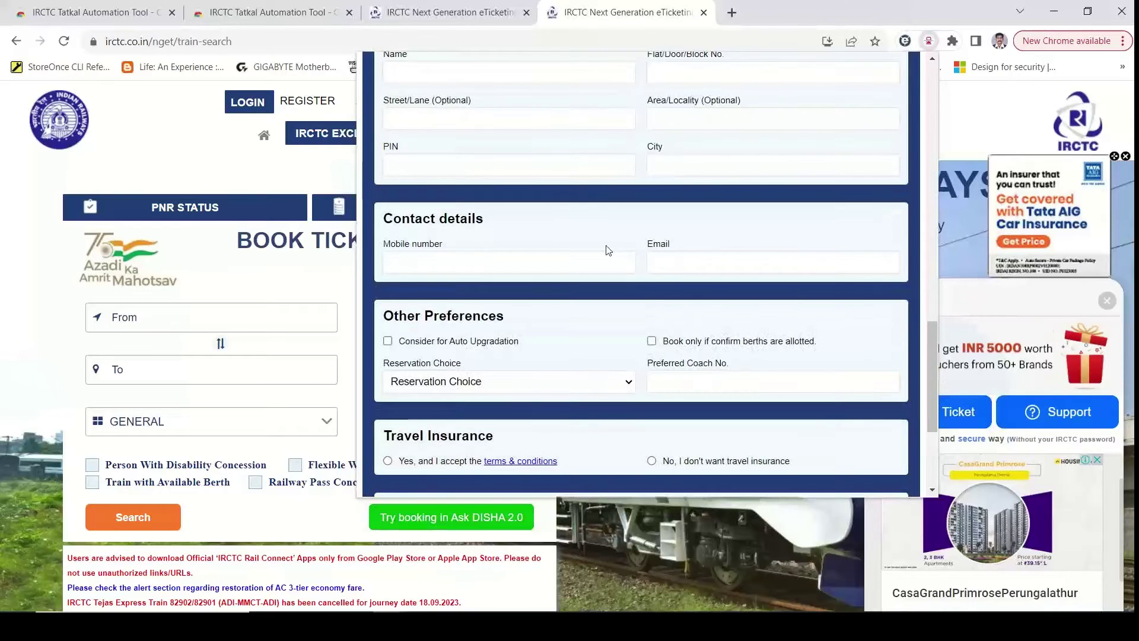
pyautogui.click(672, 268)
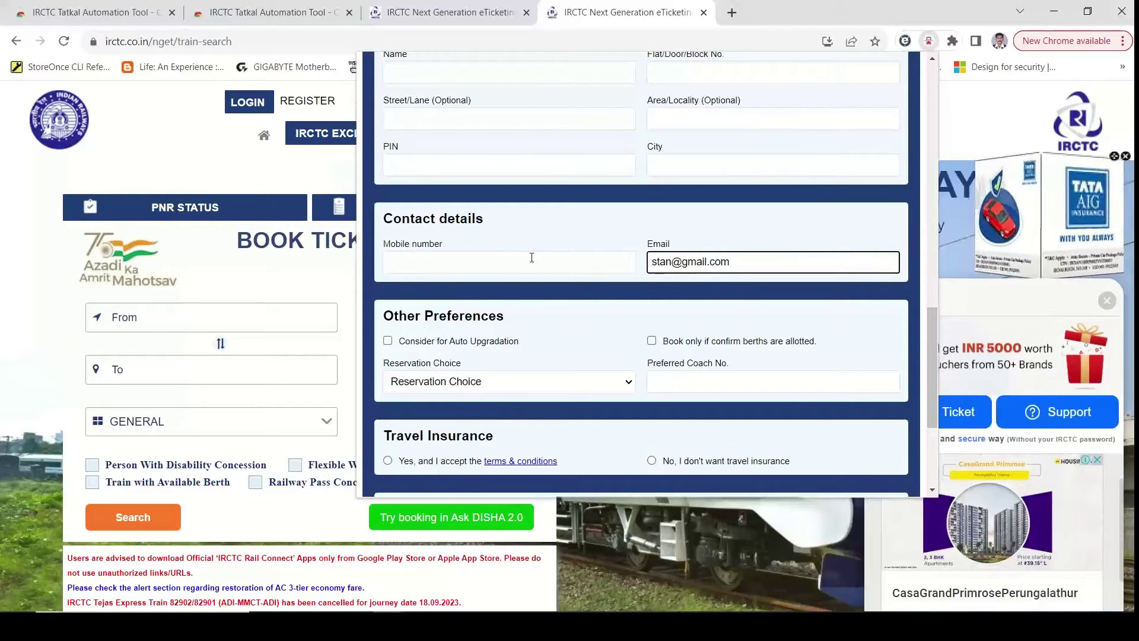
pyautogui.click(533, 259)
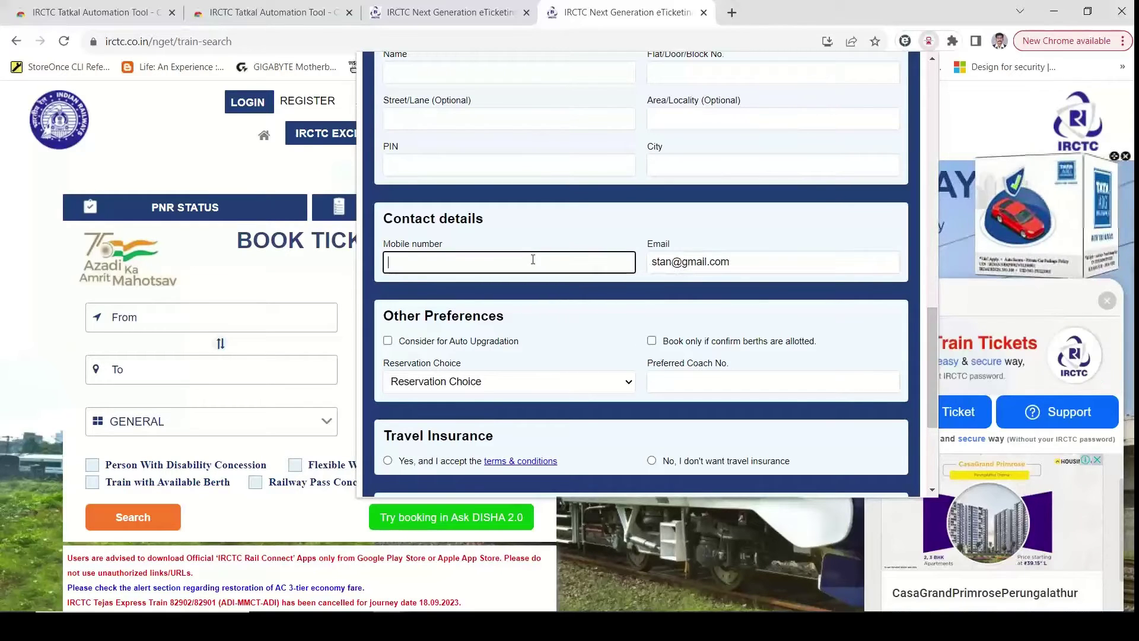
pyautogui.moveTo(930, 338); pyautogui.dragTo(932, 358)
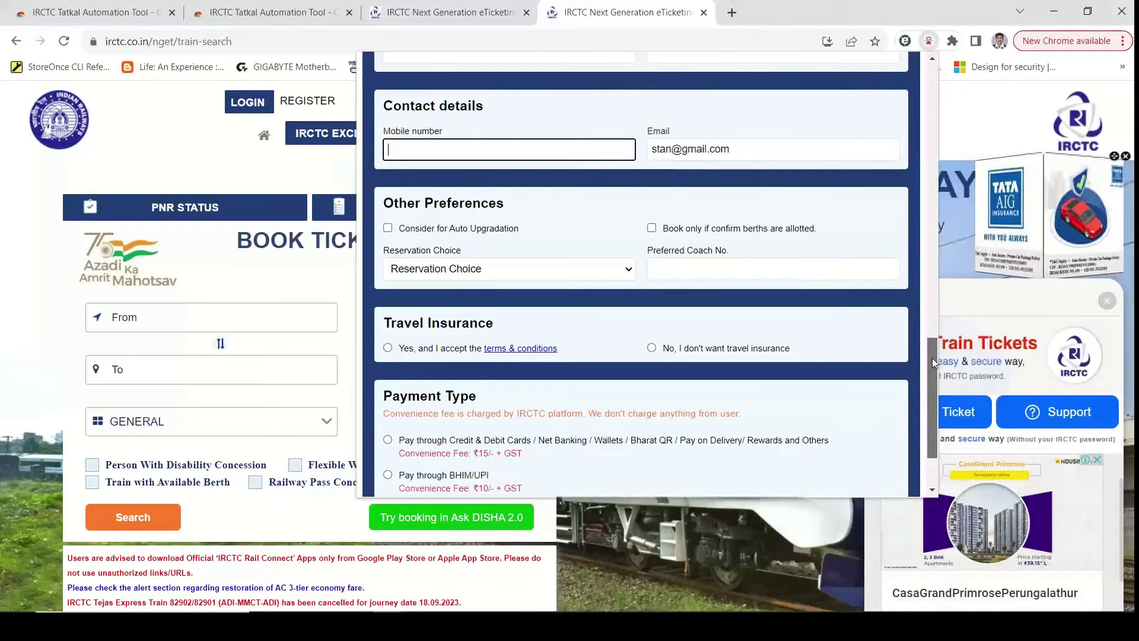
pyautogui.moveTo(932, 359); pyautogui.dragTo(926, 390)
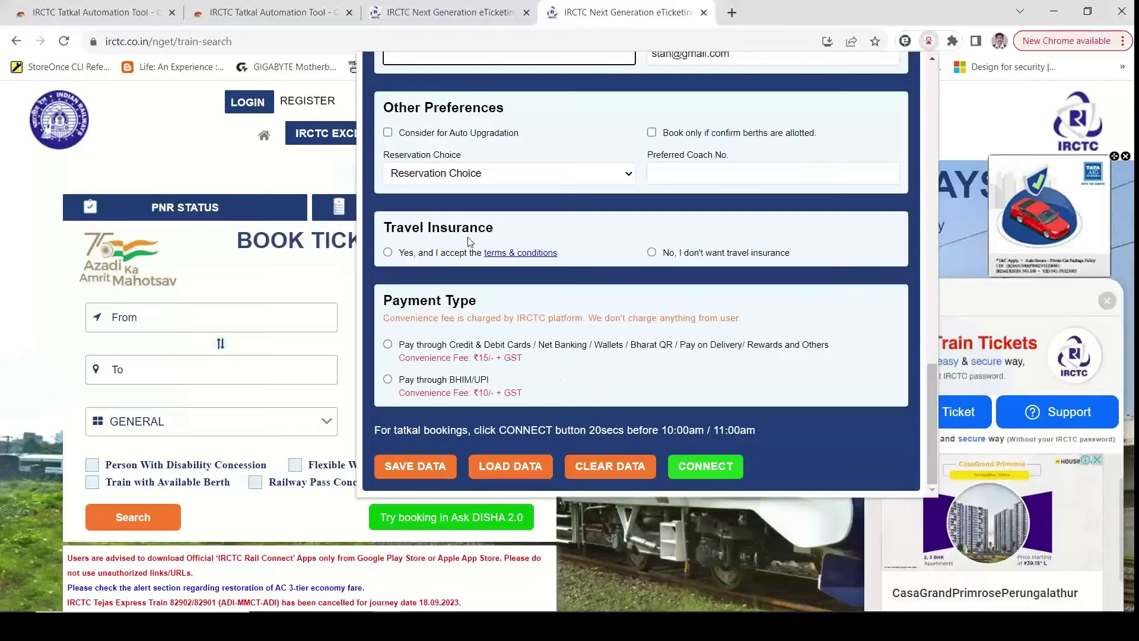
# Step: Check the logged-in and logged-out IRCTC tabs, then switch to the tool's Chrome Web Store tab
pyautogui.click(411, 13)
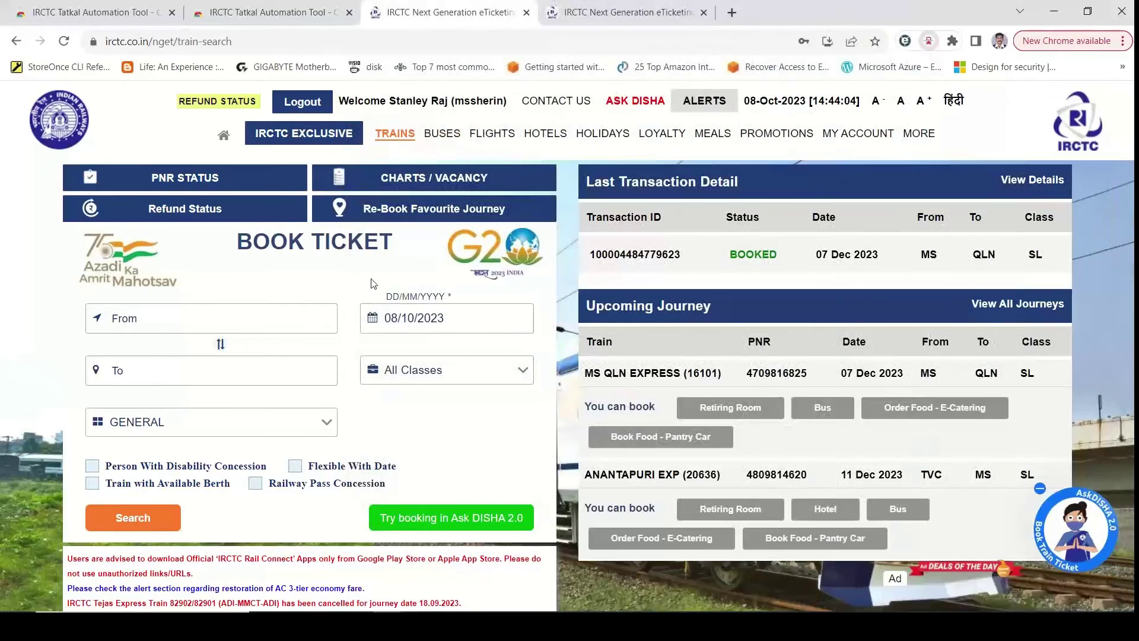
pyautogui.click(614, 13)
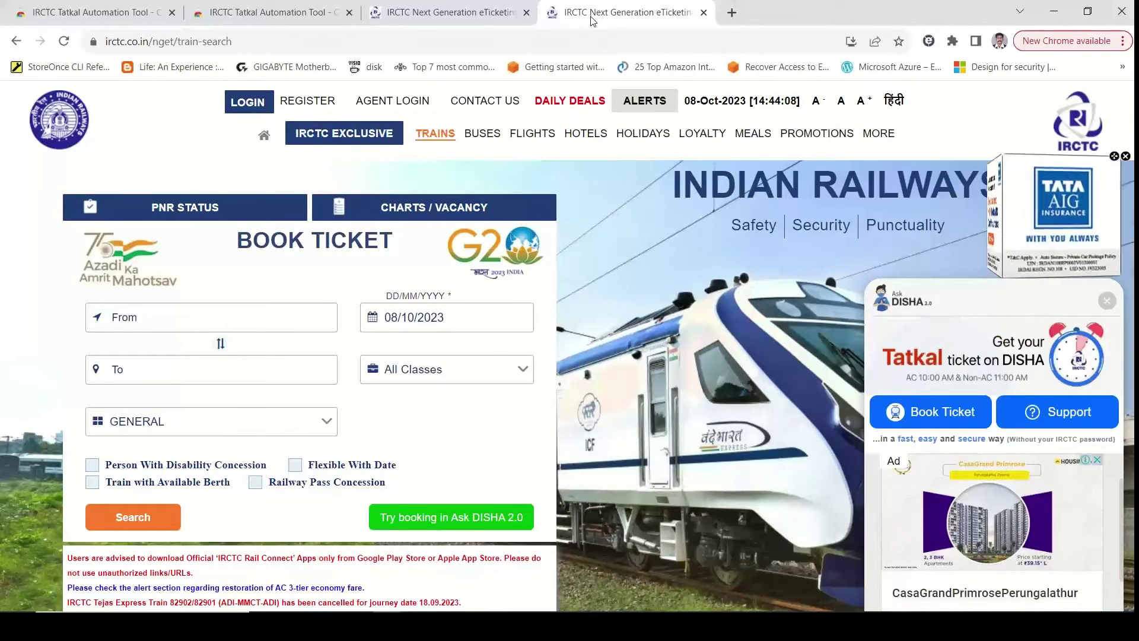
pyautogui.click(448, 13)
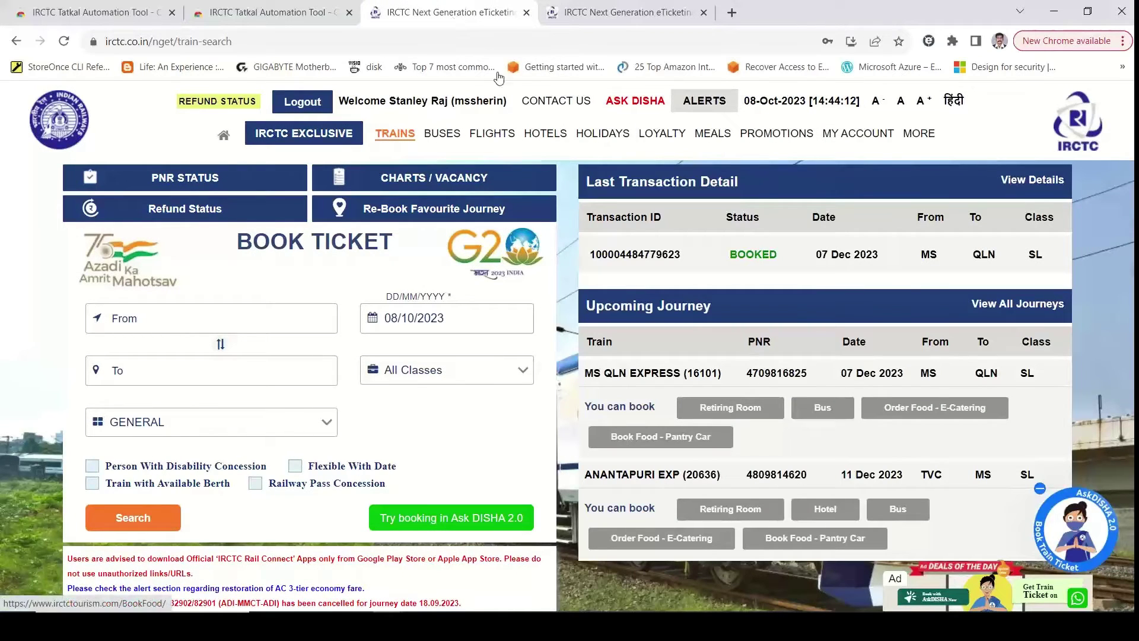
pyautogui.click(243, 15)
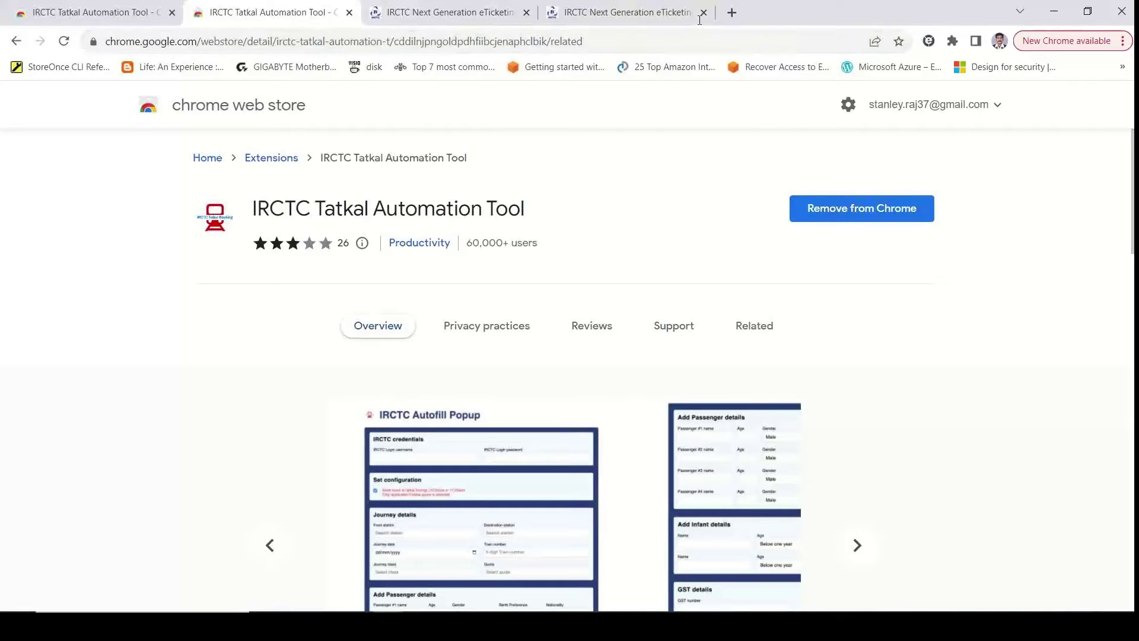
# Step: Search 'iRCTC' in a new tab and open the IRCTC Tatkal Automation Tool store listing
pyautogui.click(733, 13)
pyautogui.write('in')
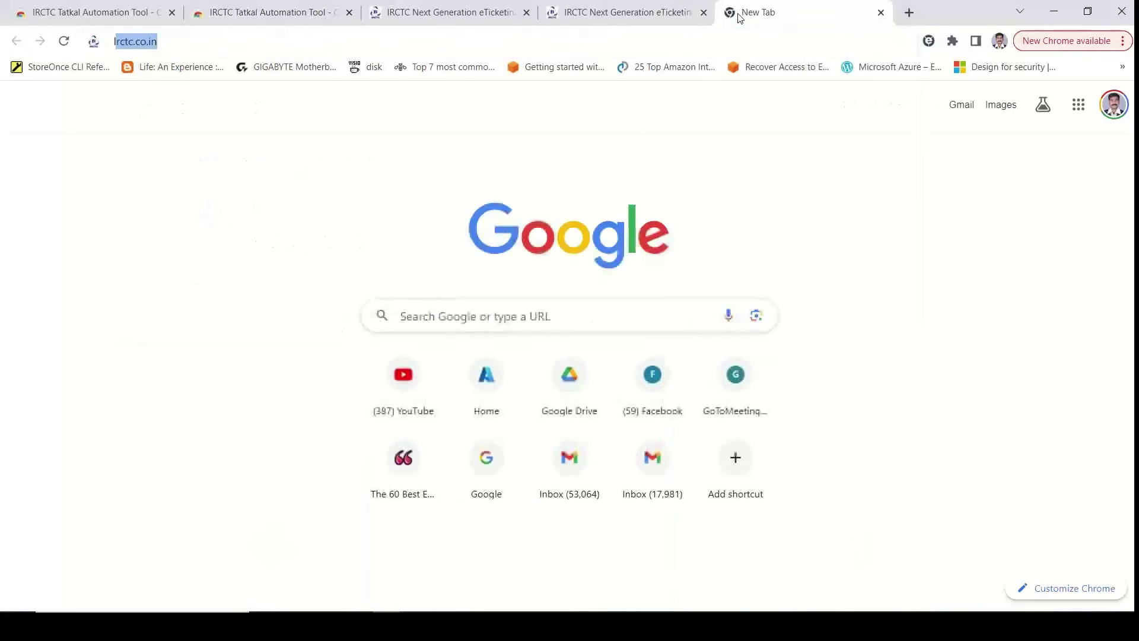
pyautogui.write('RCT')
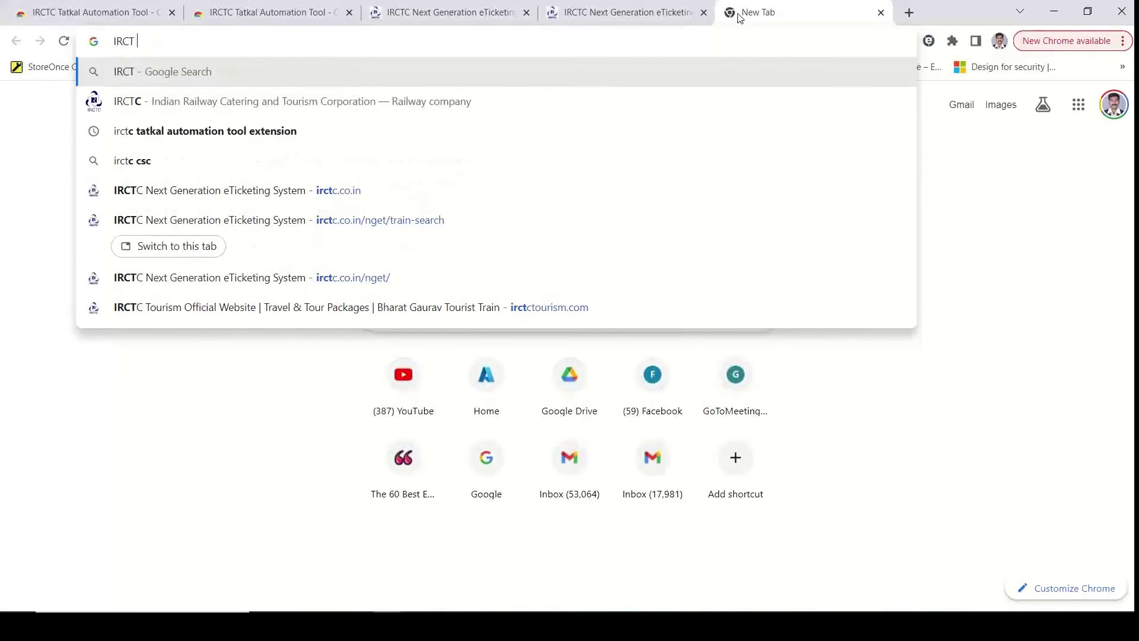
pyautogui.write('C')
pyautogui.click(221, 100)
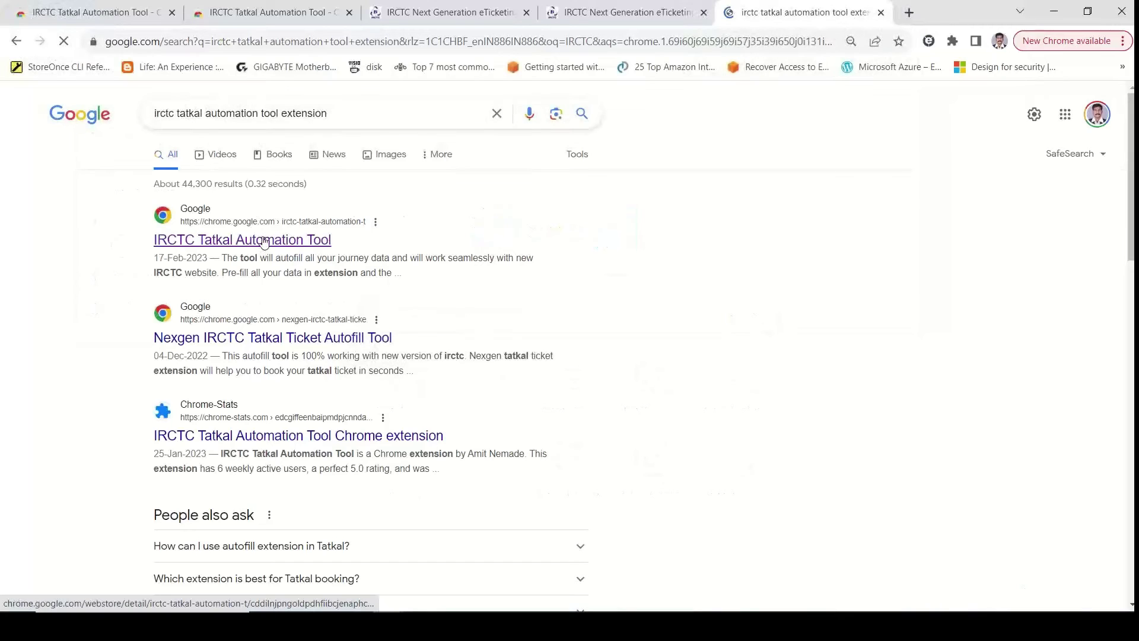
pyautogui.click(241, 235)
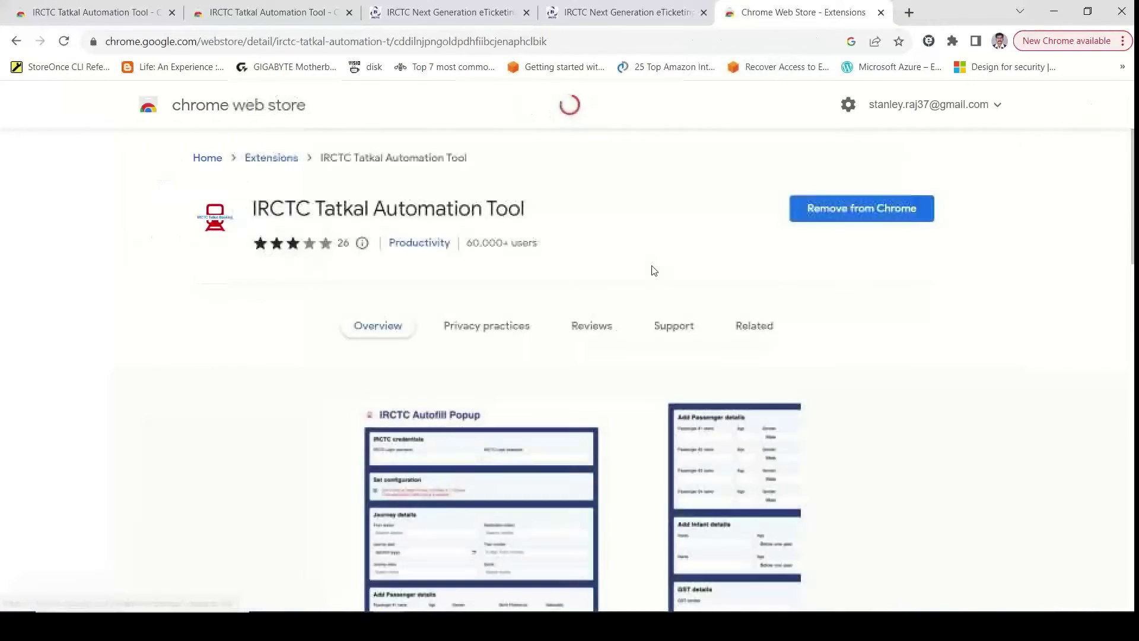
# Step: Remove the extension from Chrome, then add it back and confirm the installation
pyautogui.click(858, 208)
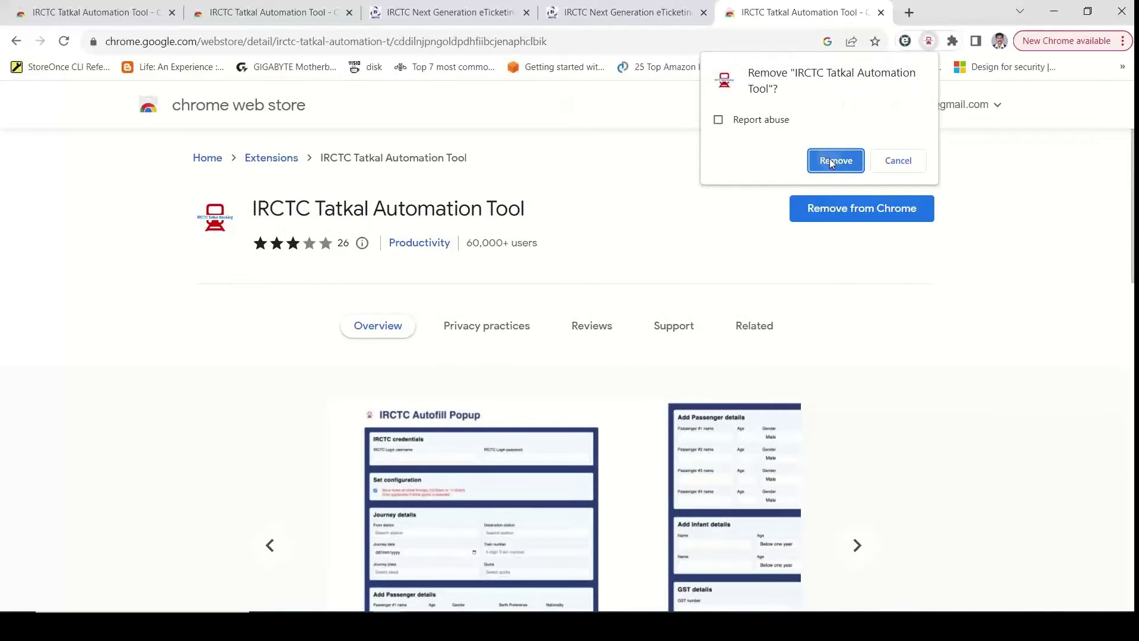
pyautogui.click(831, 160)
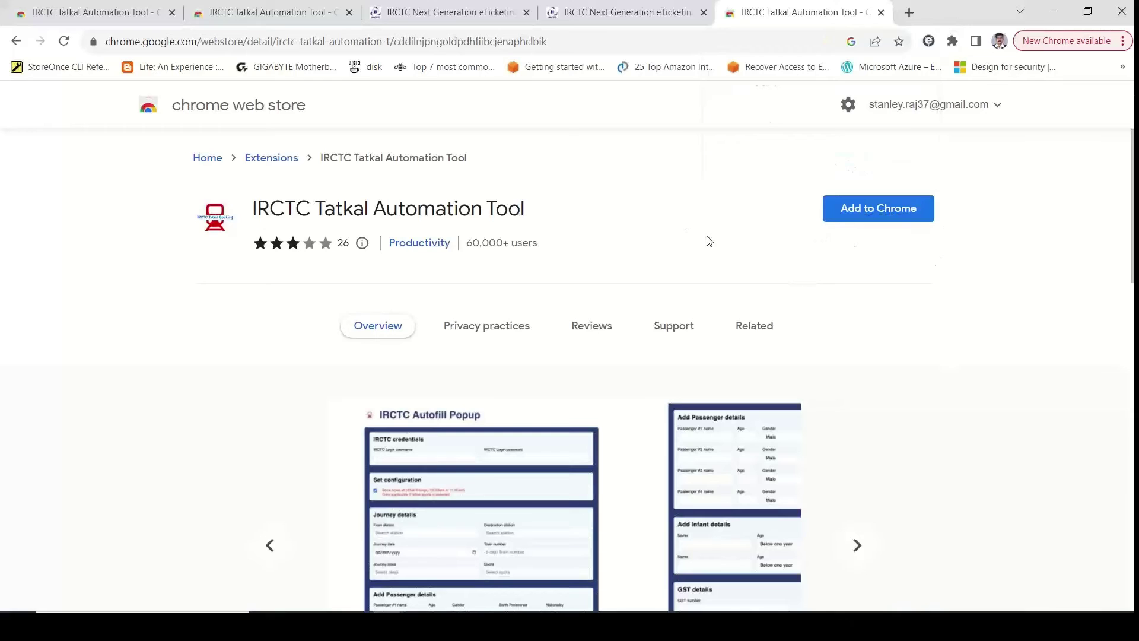
pyautogui.click(881, 207)
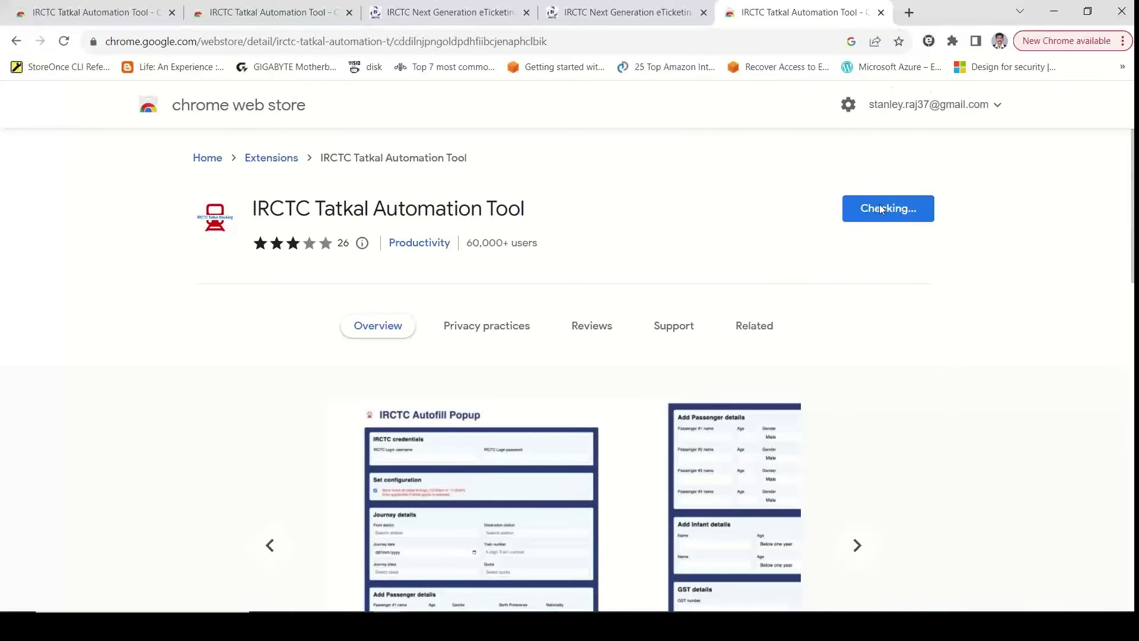
pyautogui.click(595, 189)
pyautogui.click(951, 41)
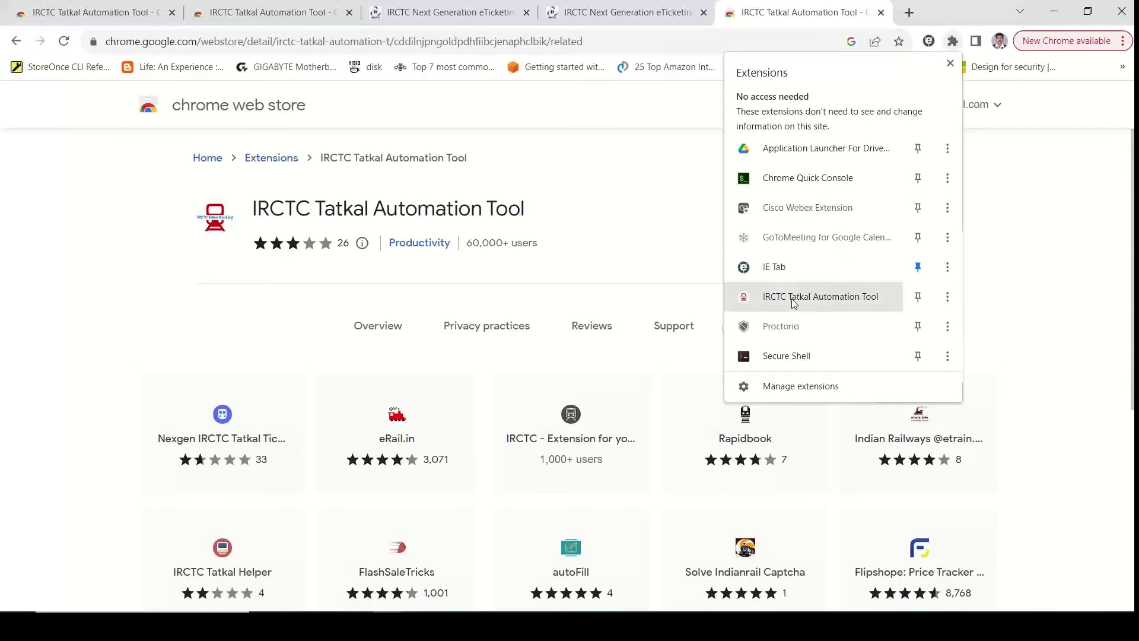
pyautogui.click(792, 298)
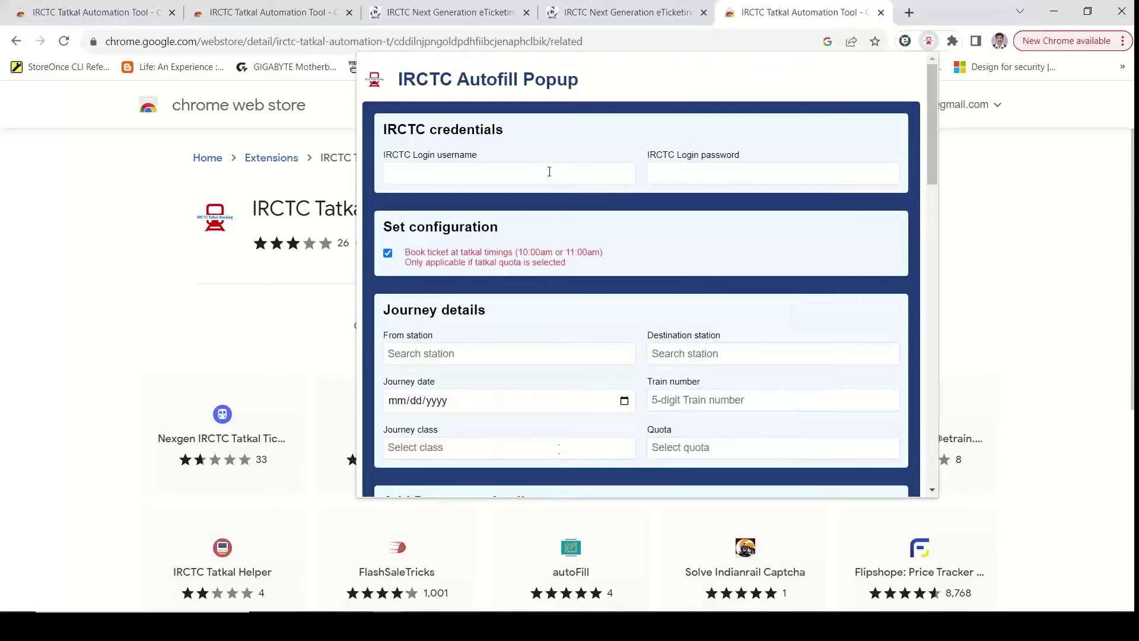
pyautogui.moveTo(930, 150); pyautogui.dragTo(913, 127)
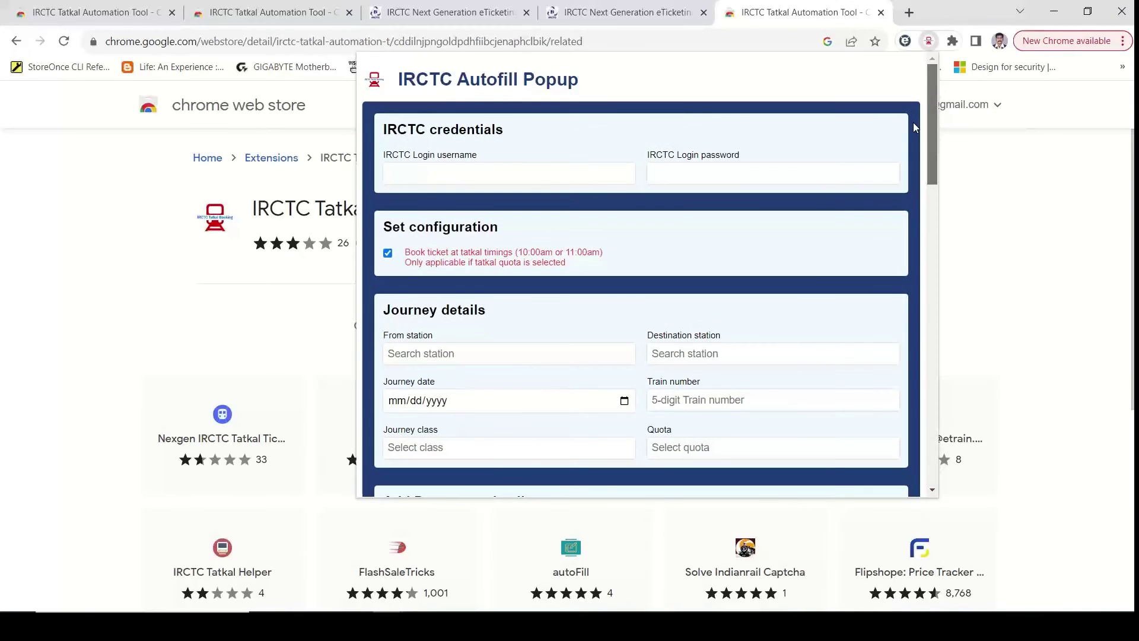
pyautogui.scroll(-15, 912, 122)
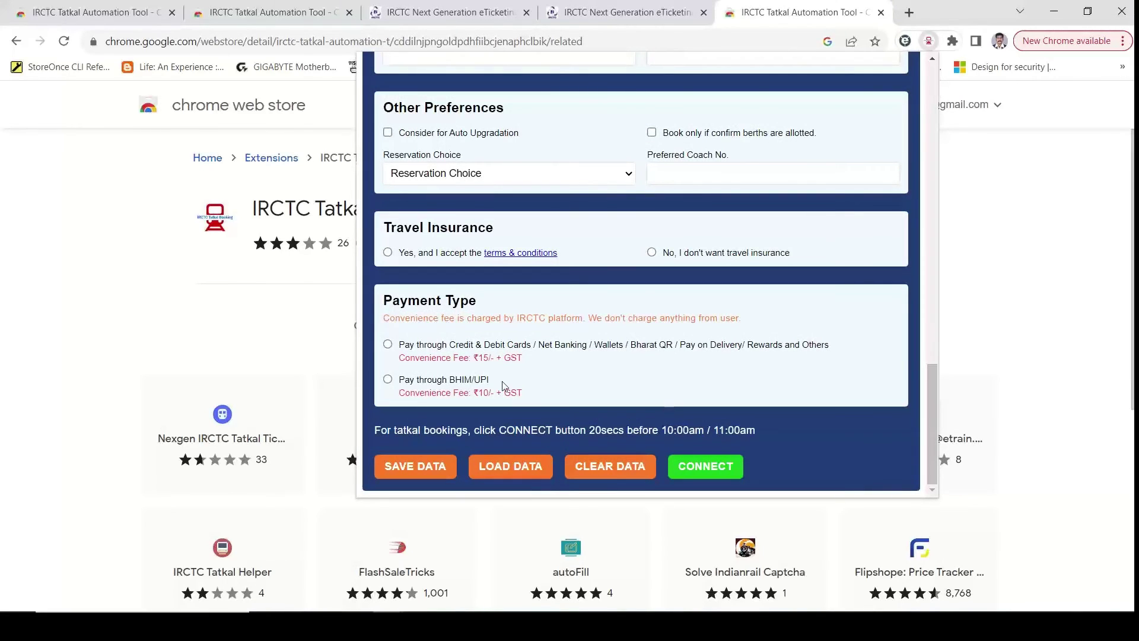
pyautogui.moveTo(636, 437); pyautogui.dragTo(638, 437)
pyautogui.click(1011, 288)
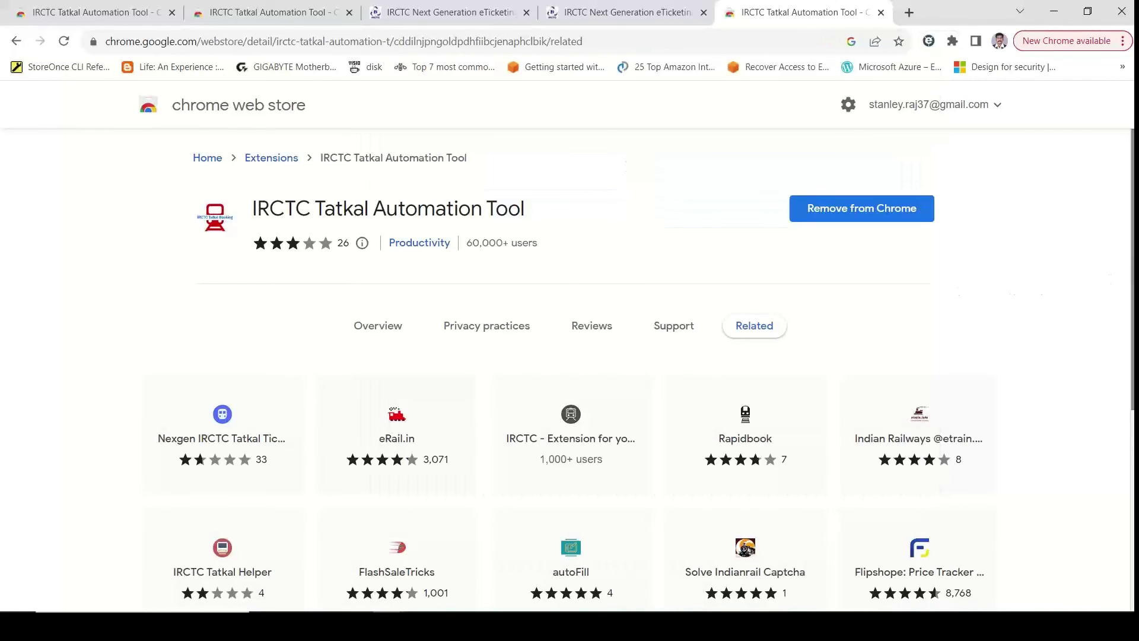
pyautogui.click(37, 13)
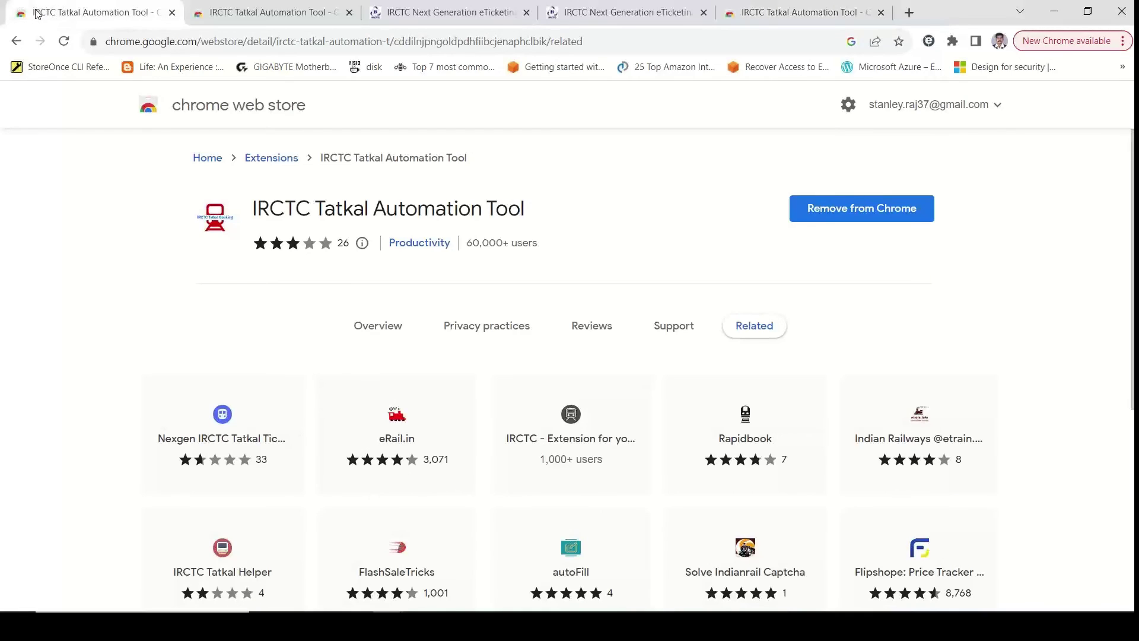
# Step: Show the Related extensions on the second listing tab, such as eRail.in, Rapidbook and autoFill
pyautogui.click(290, 20)
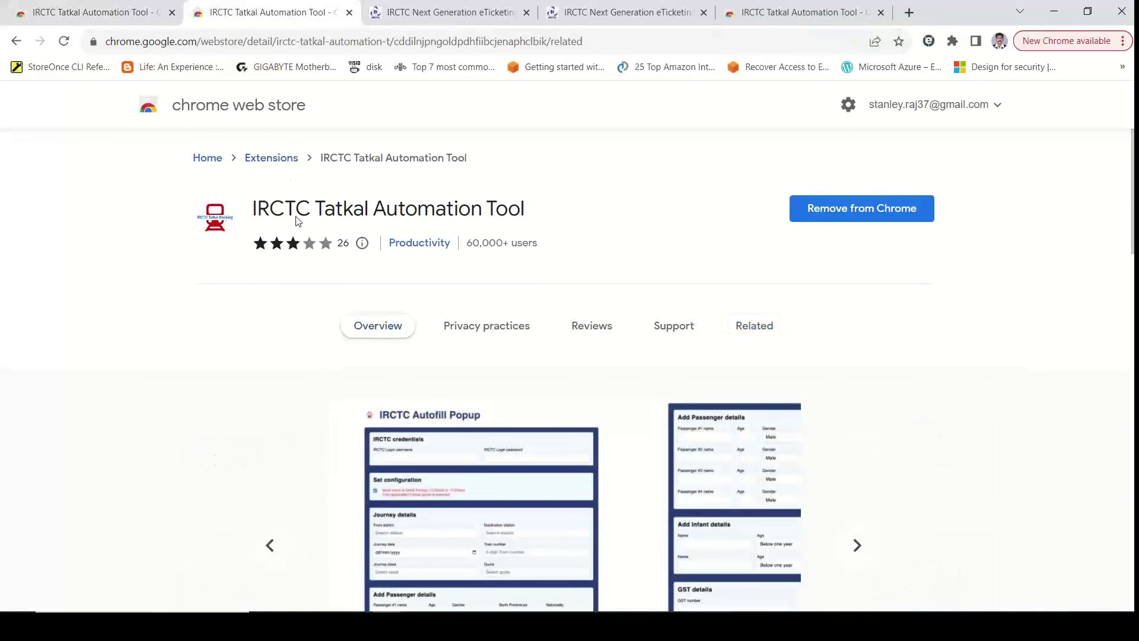
pyautogui.click(765, 325)
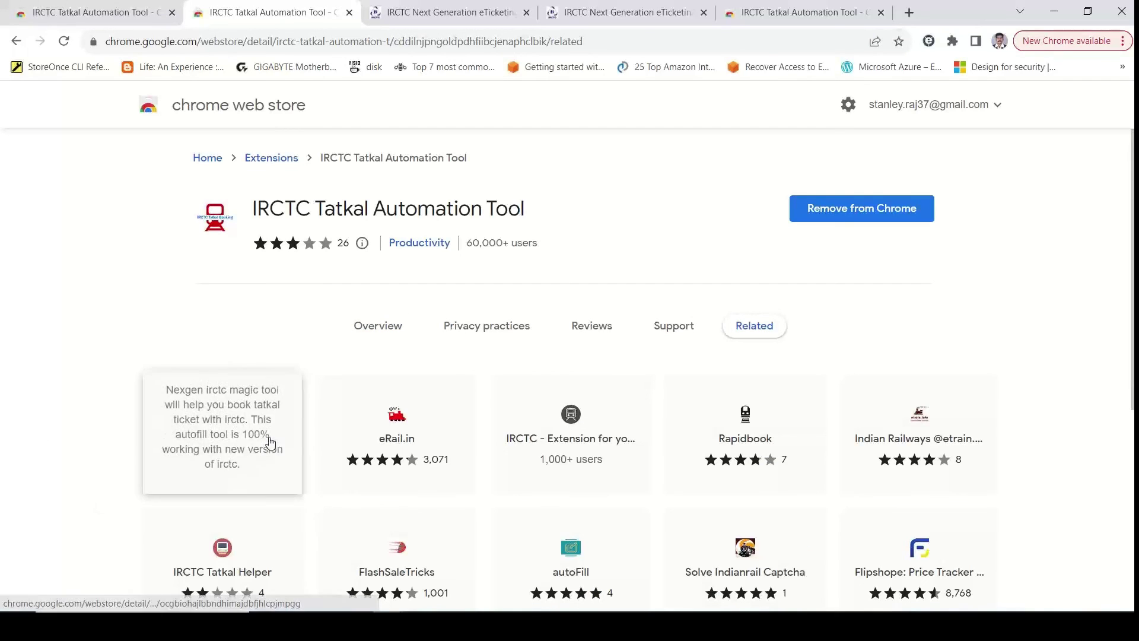
pyautogui.scroll(-3, 647, 364)
pyautogui.scroll(3, 781, 175)
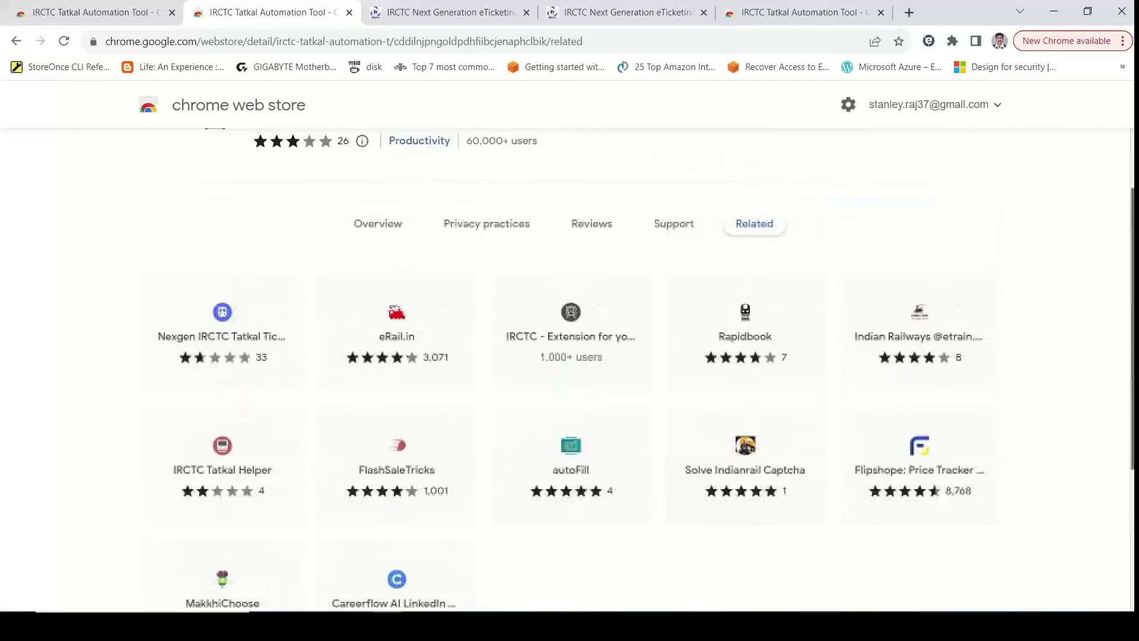